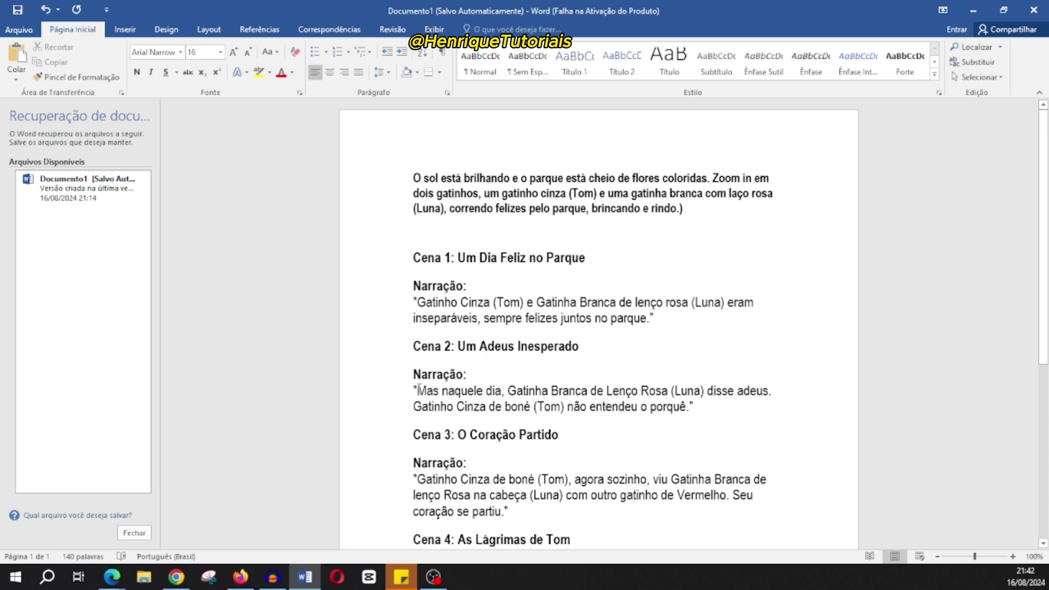
# Step: Replace the Bing prompt's scene text with "Mas naquele dia, Gatinha Branca de Lenço Rosa (Luna) disse adeus" from the Word script and create the images
pyautogui.moveTo(418, 391); pyautogui.dragTo(771, 391)
pyautogui.hotkey('ctrl', 'c')
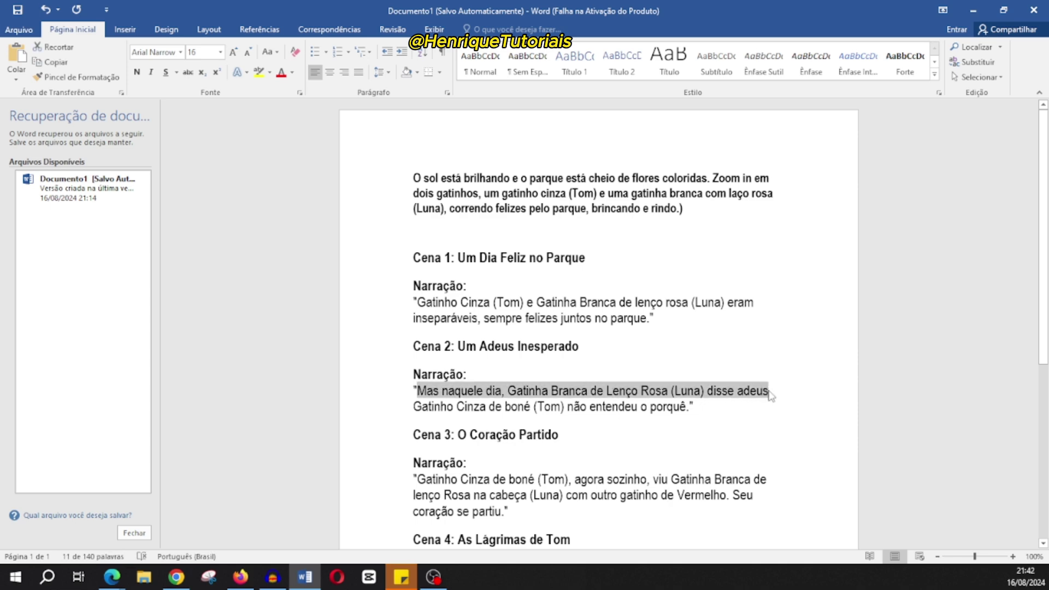
pyautogui.hotkey('alt', 'Tab')
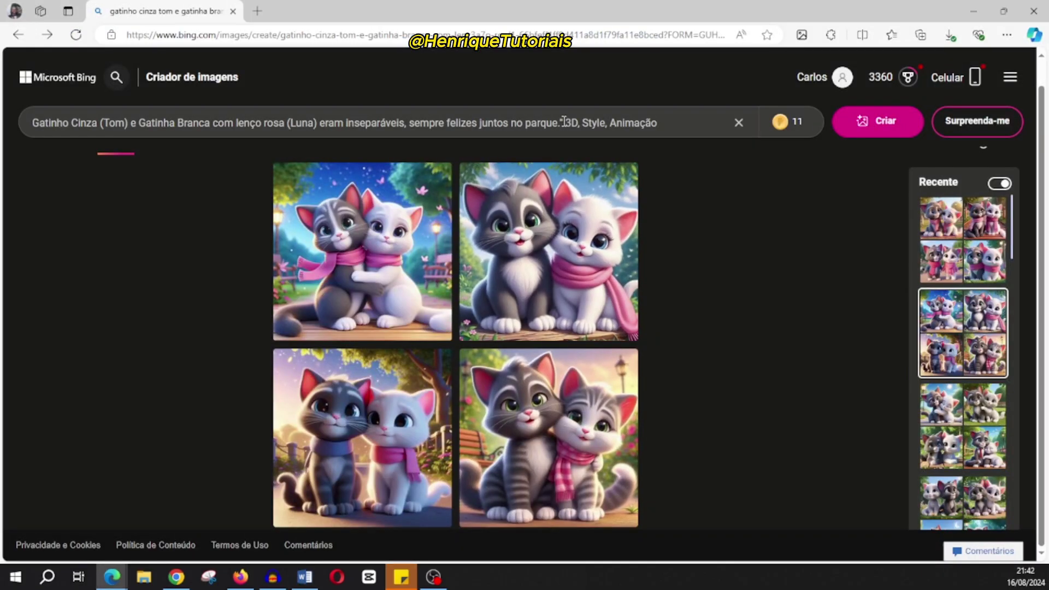
pyautogui.moveTo(563, 121); pyautogui.dragTo(22, 117)
pyautogui.hotkey('ctrl', 'v')
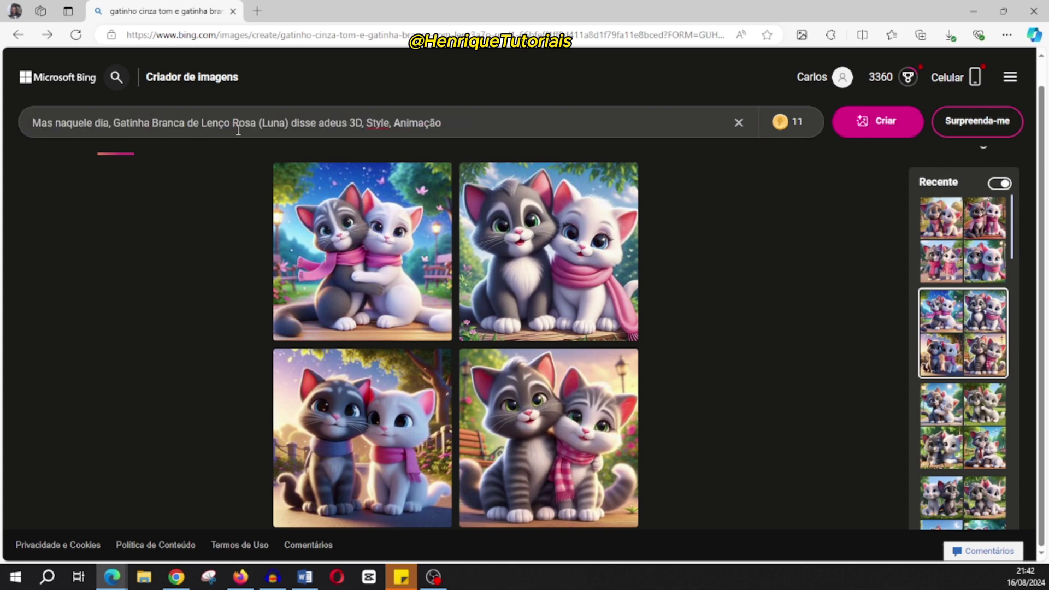
pyautogui.click(876, 125)
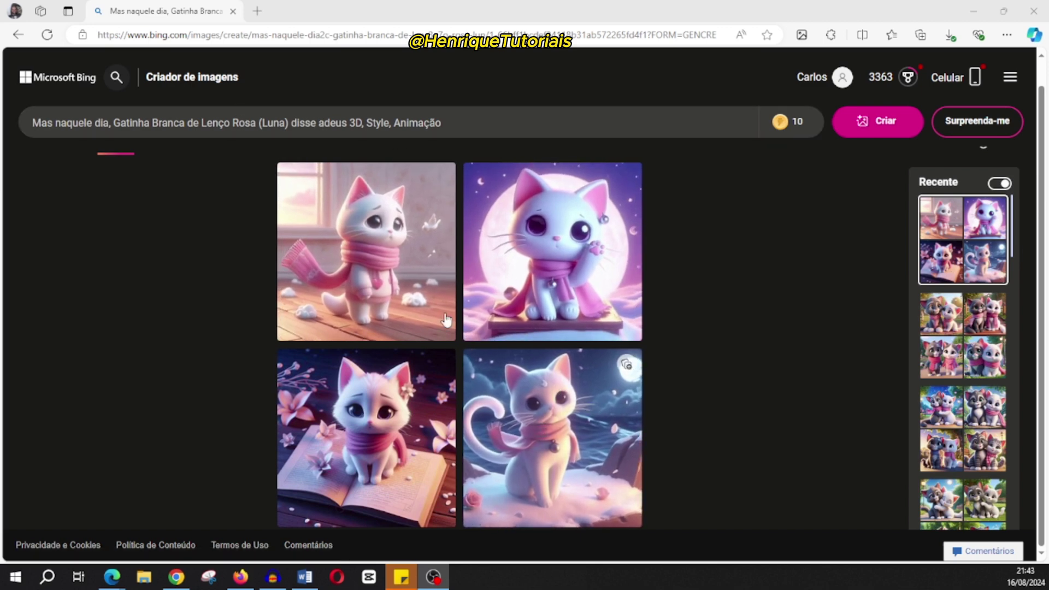
# Step: Download the image of the cat standing on the wooden floor, save the moonlit waving cat as JPG, and close the image viewer
pyautogui.click(350, 246)
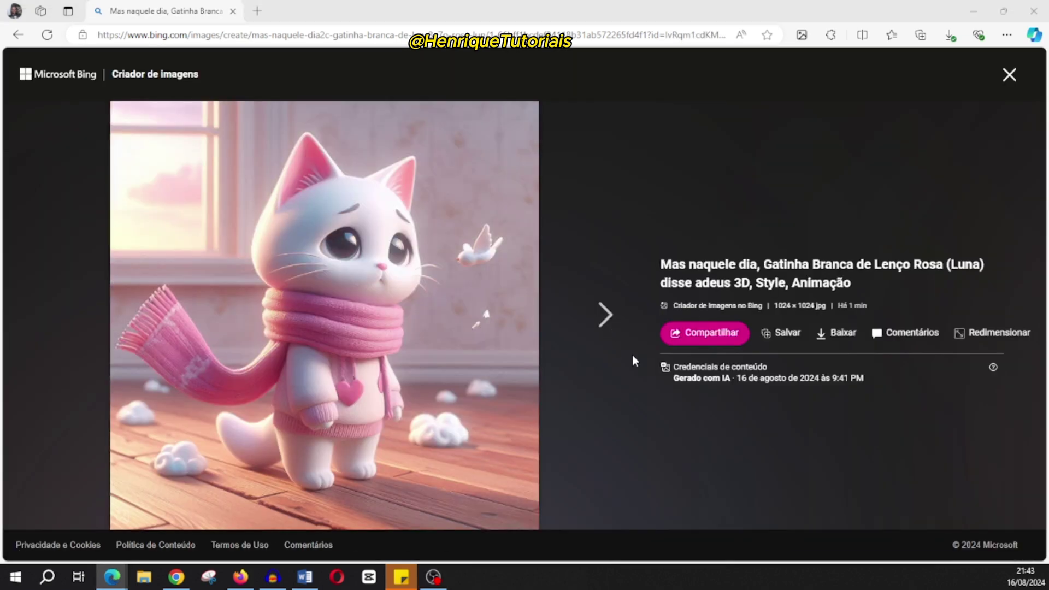
pyautogui.click(841, 332)
pyautogui.press('Escape')
pyautogui.click(601, 316)
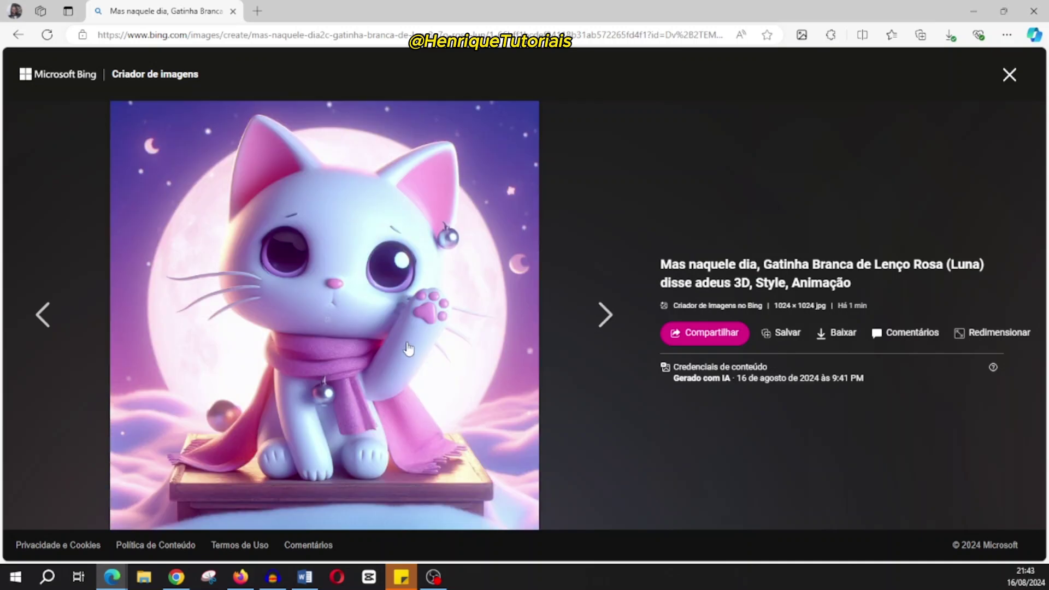
pyautogui.rightClick(418, 326)
pyautogui.moveTo(521, 284)
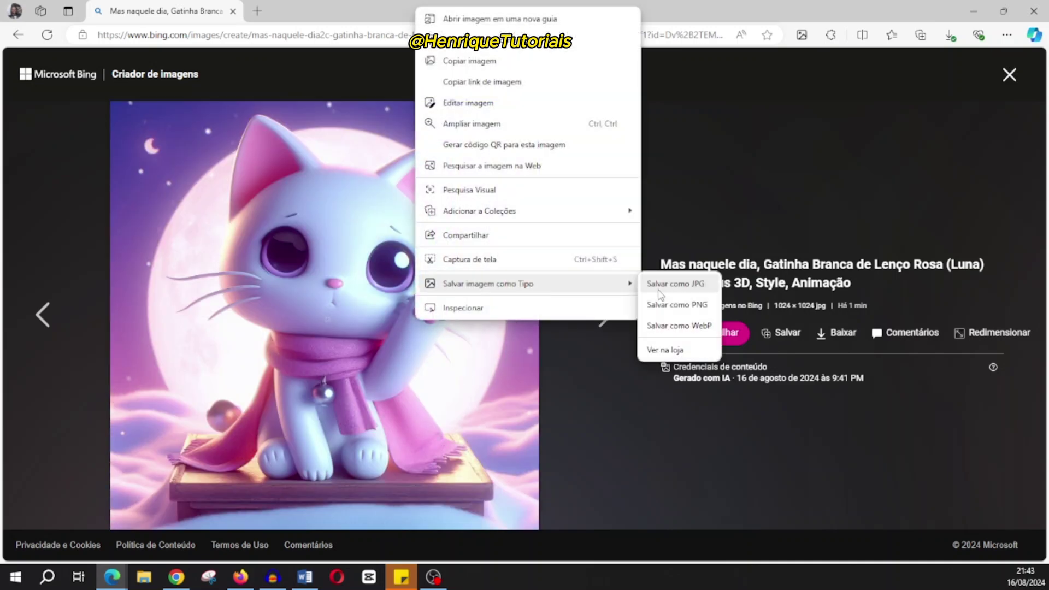
pyautogui.click(681, 283)
pyautogui.click(1015, 77)
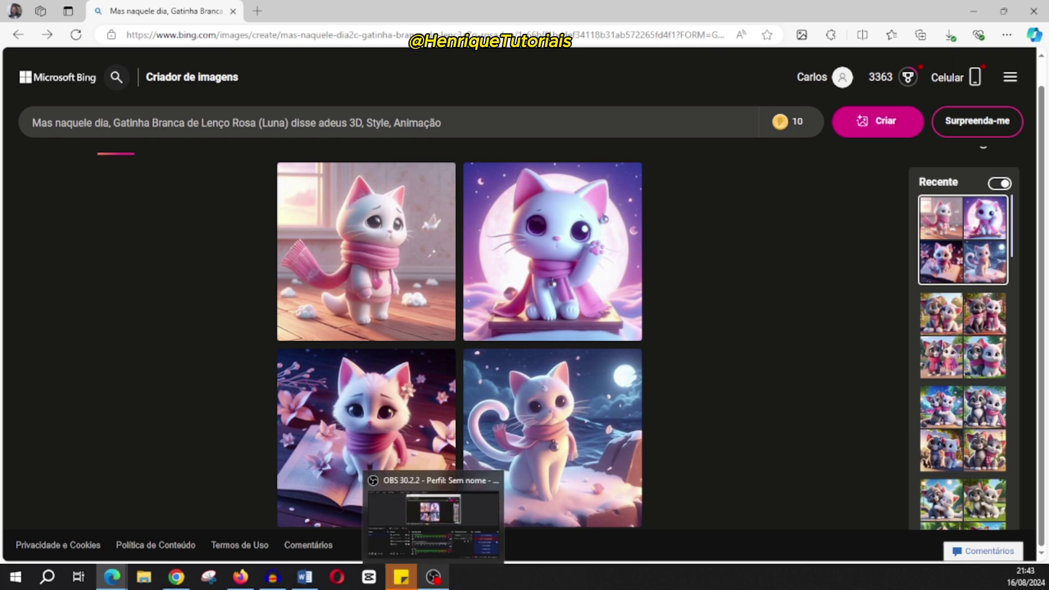
pyautogui.click(303, 581)
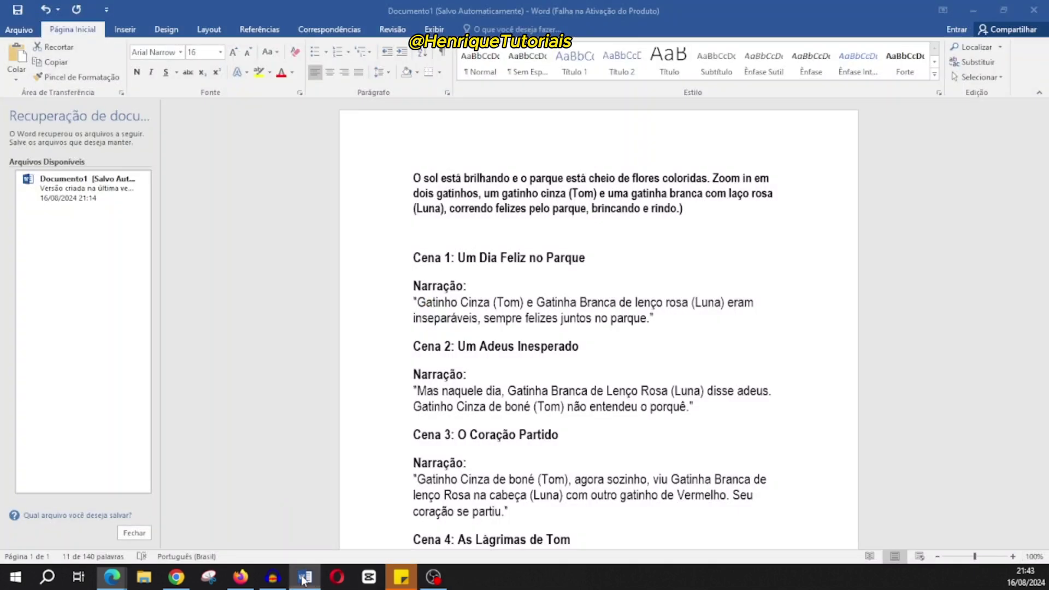
pyautogui.scroll(-2, 493, 431)
pyautogui.scroll(-2, 493, 433)
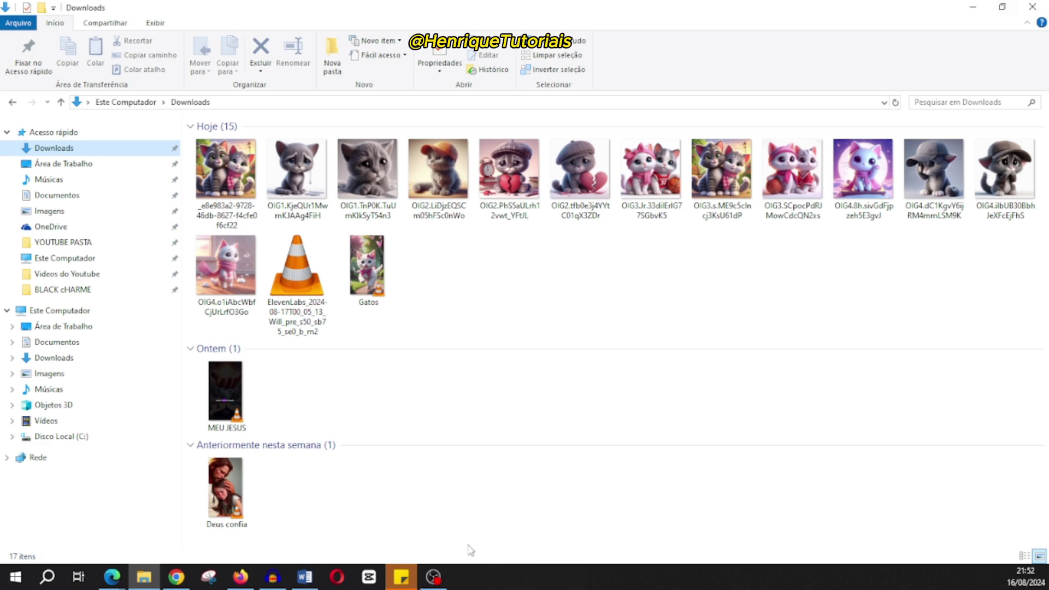
# Step: Open CapCut and create a new project
pyautogui.click(368, 578)
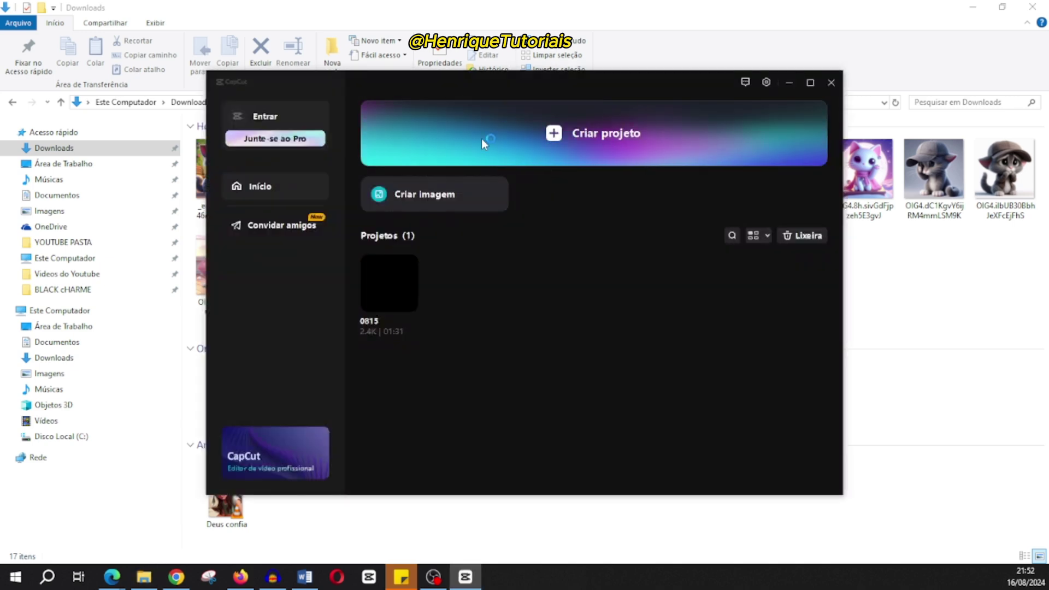
pyautogui.click(481, 139)
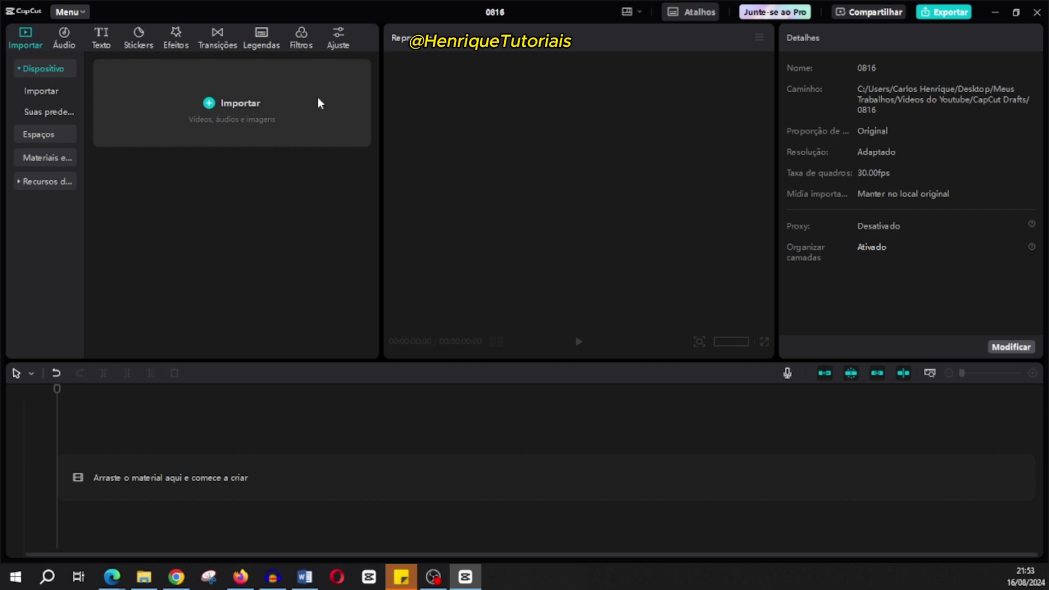
# Step: Switch to ElevenLabs in Firefox and select the default voice Bill for the kitten story narration
pyautogui.click(241, 576)
pyautogui.click(85, 12)
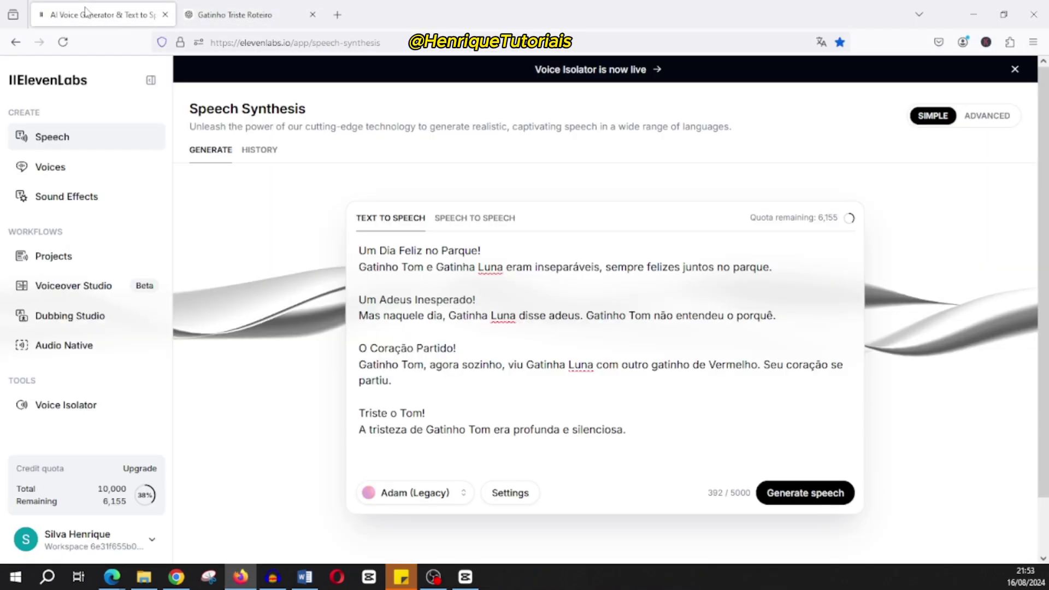
pyautogui.click(557, 289)
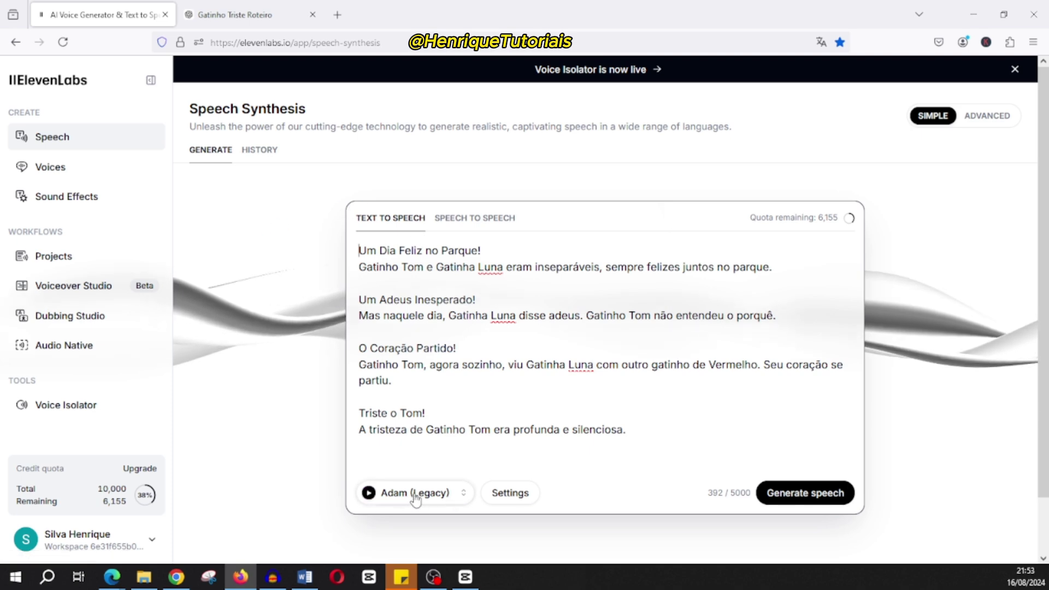
pyautogui.scroll(-5, 352, 346)
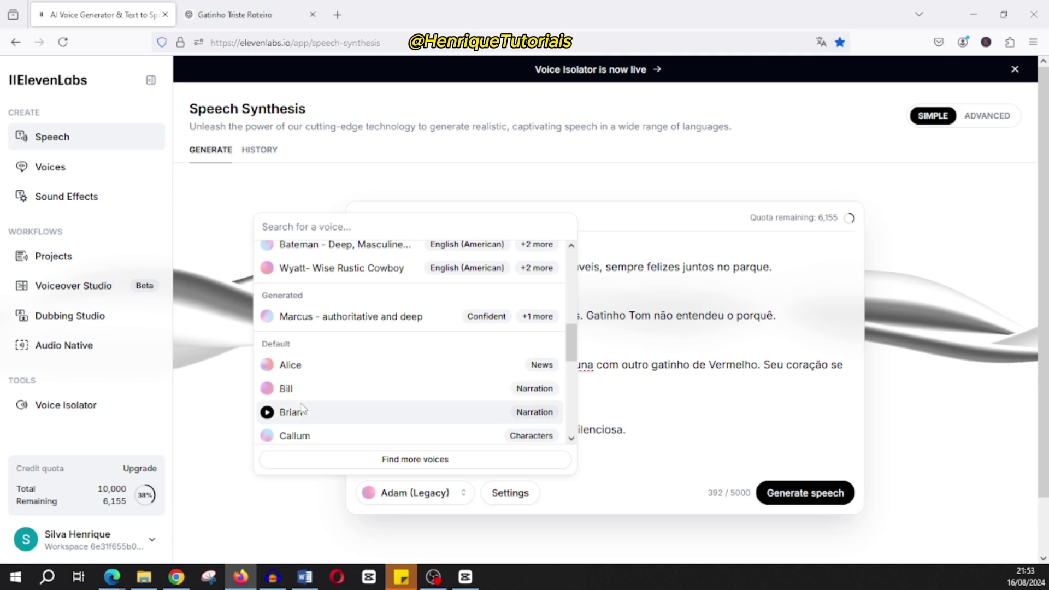
pyautogui.click(302, 390)
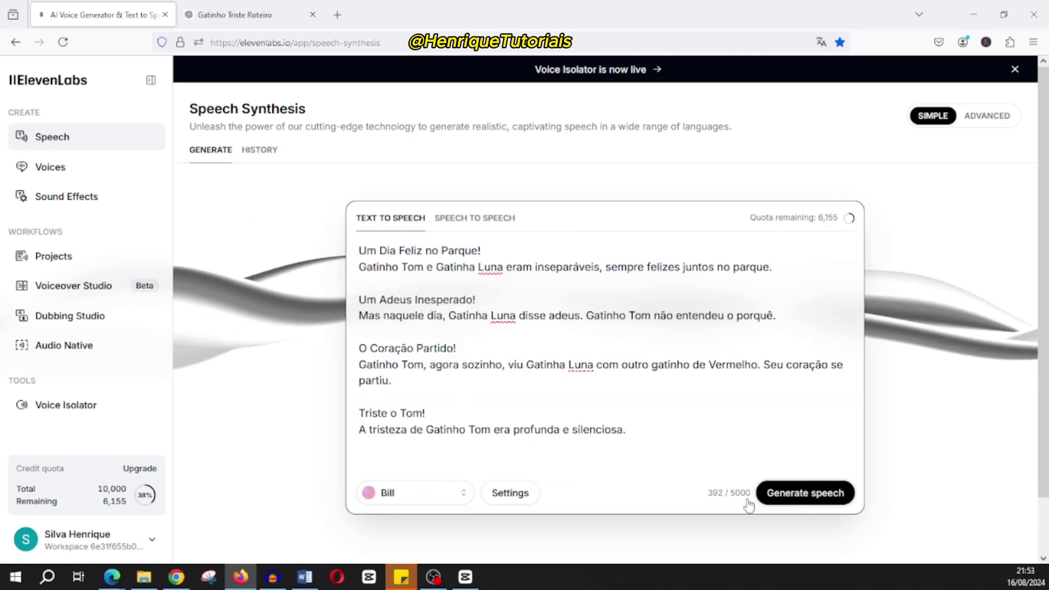
# Step: Check the model in the ElevenLabs speech settings and return to the narration text
pyautogui.click(507, 495)
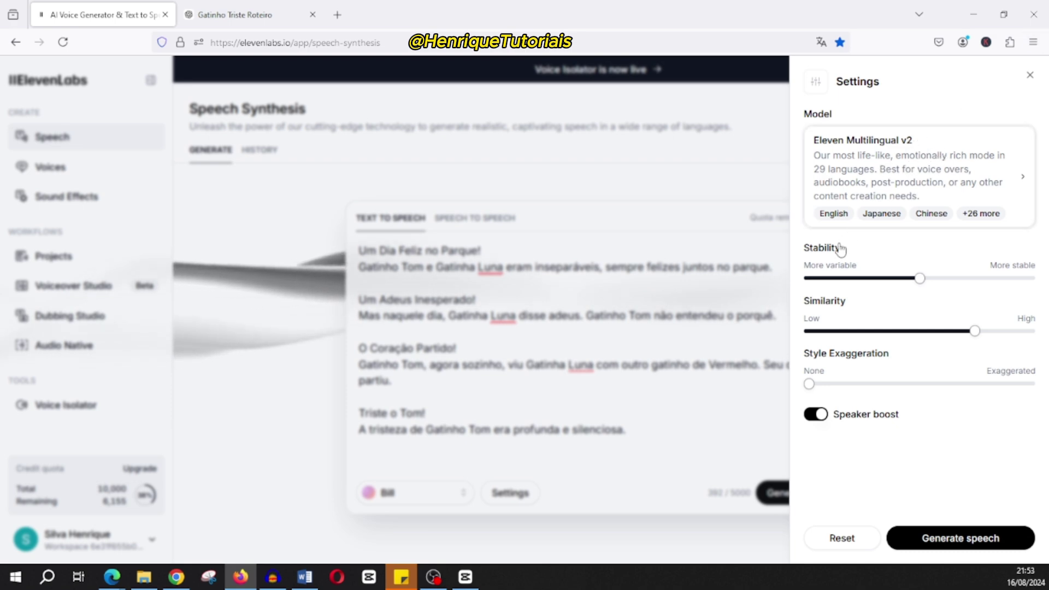
pyautogui.click(841, 218)
pyautogui.click(773, 494)
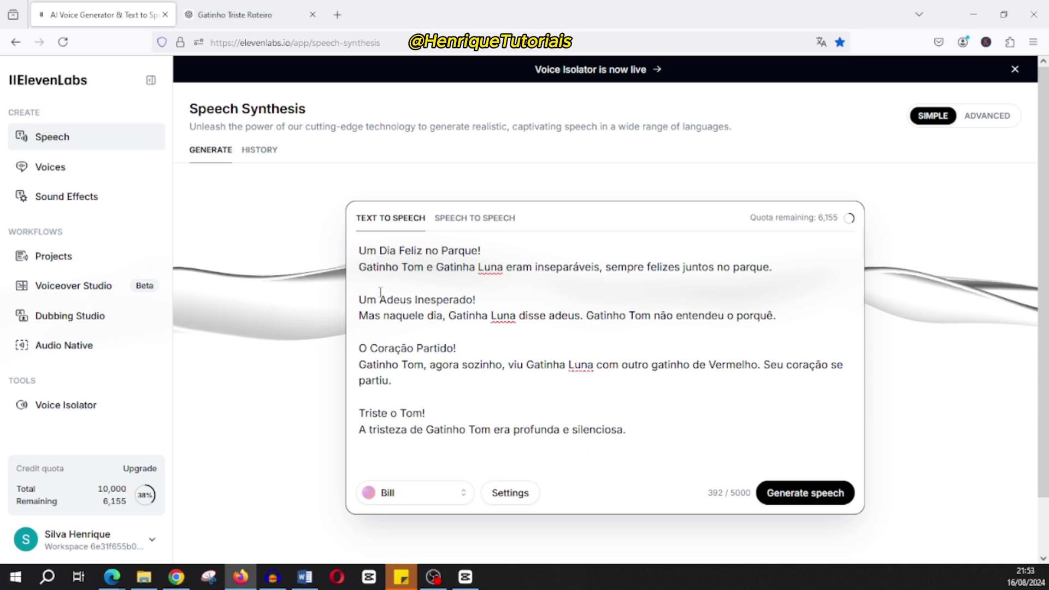
pyautogui.moveTo(360, 251); pyautogui.dragTo(626, 439)
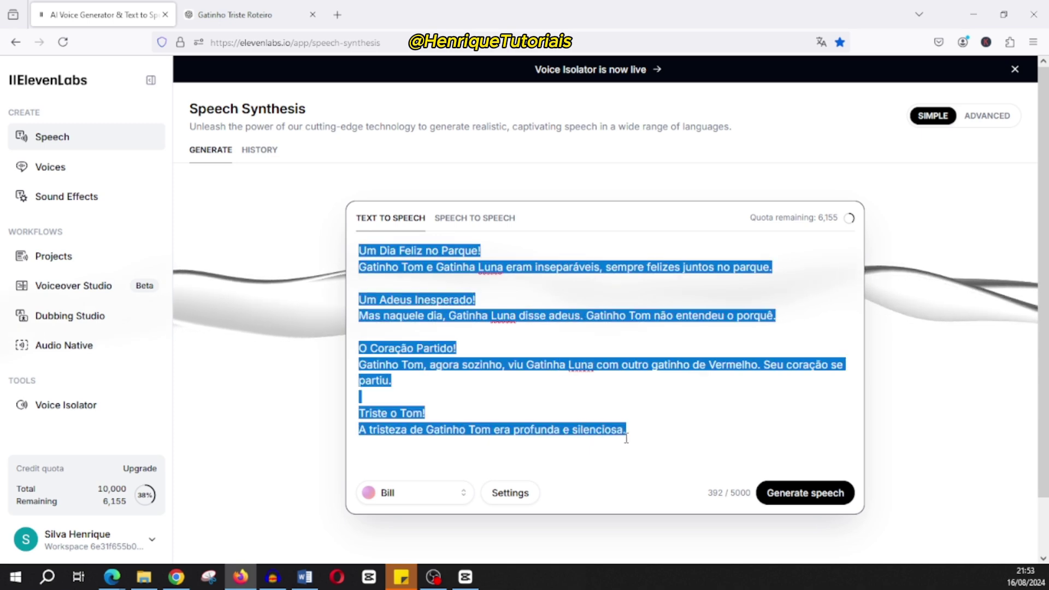
pyautogui.click(484, 402)
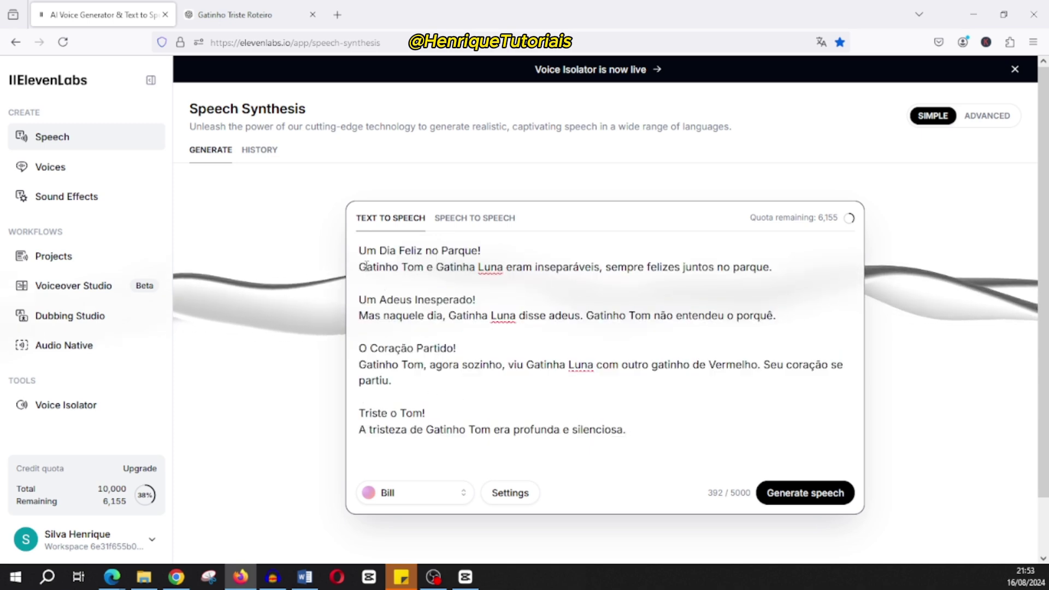
pyautogui.click(144, 577)
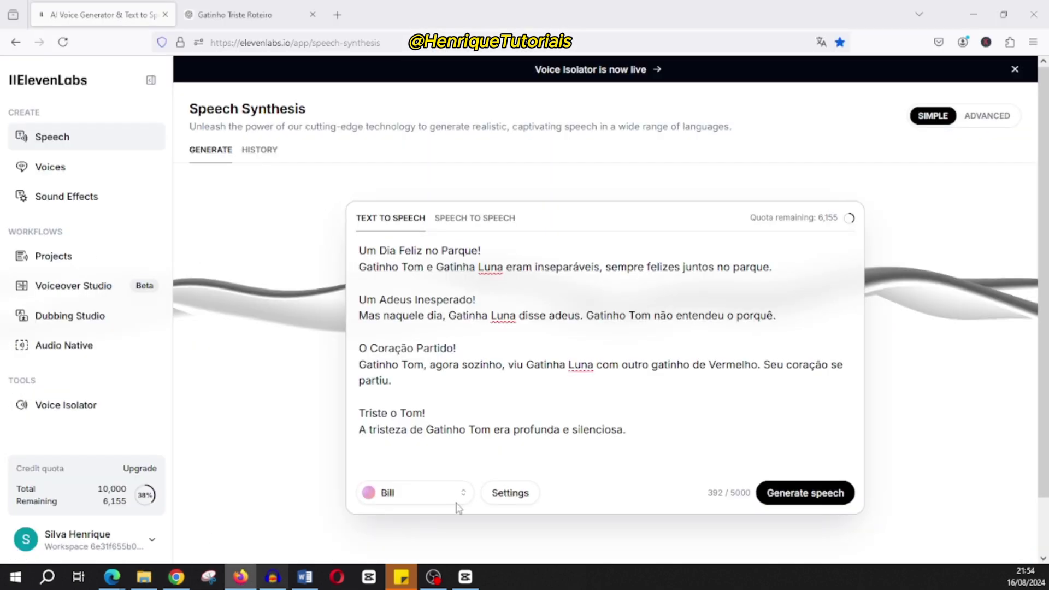
pyautogui.click(240, 577)
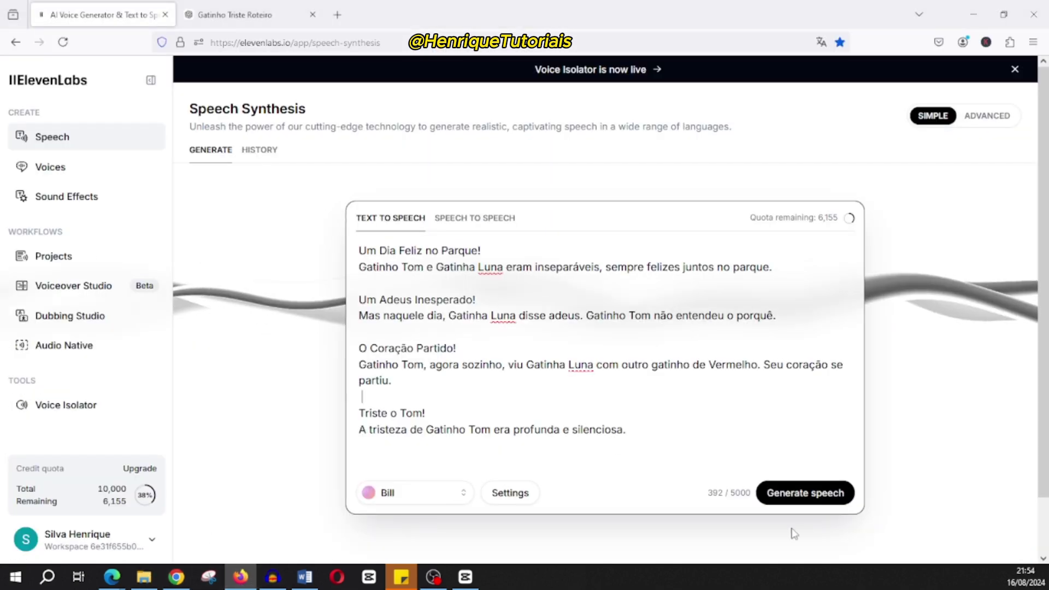
# Step: Generate the speech from the kitten story text and pause its playback after a short listen
pyautogui.click(797, 496)
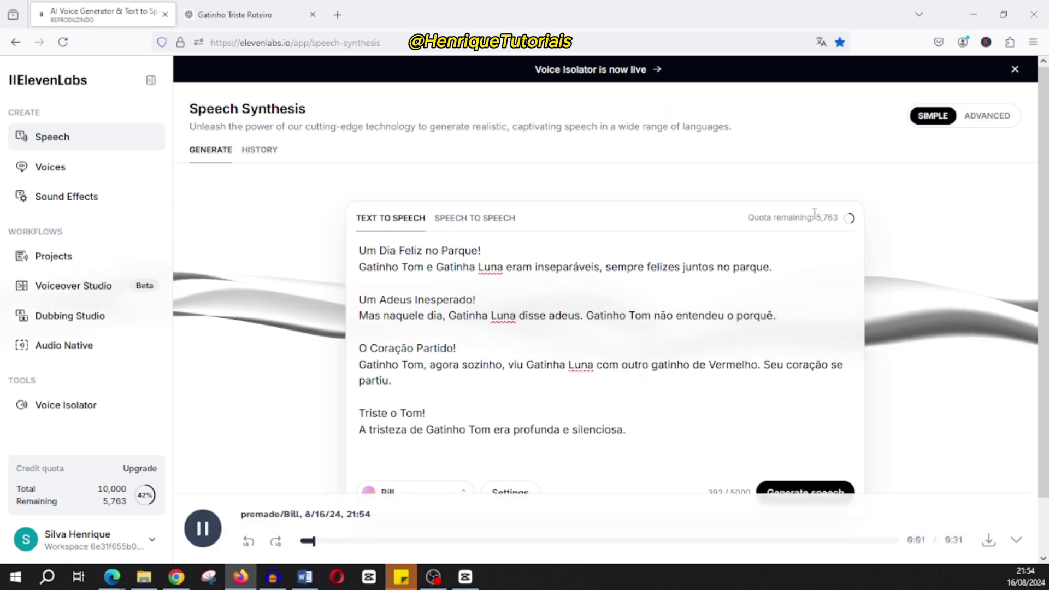
pyautogui.scroll(-1, 835, 432)
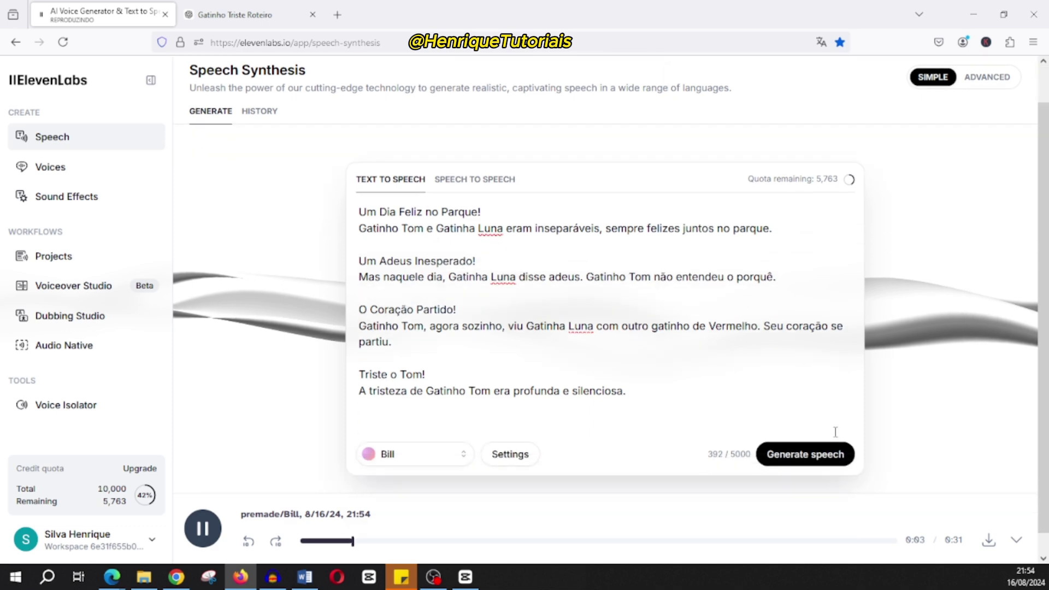
pyautogui.scroll(-1, 835, 432)
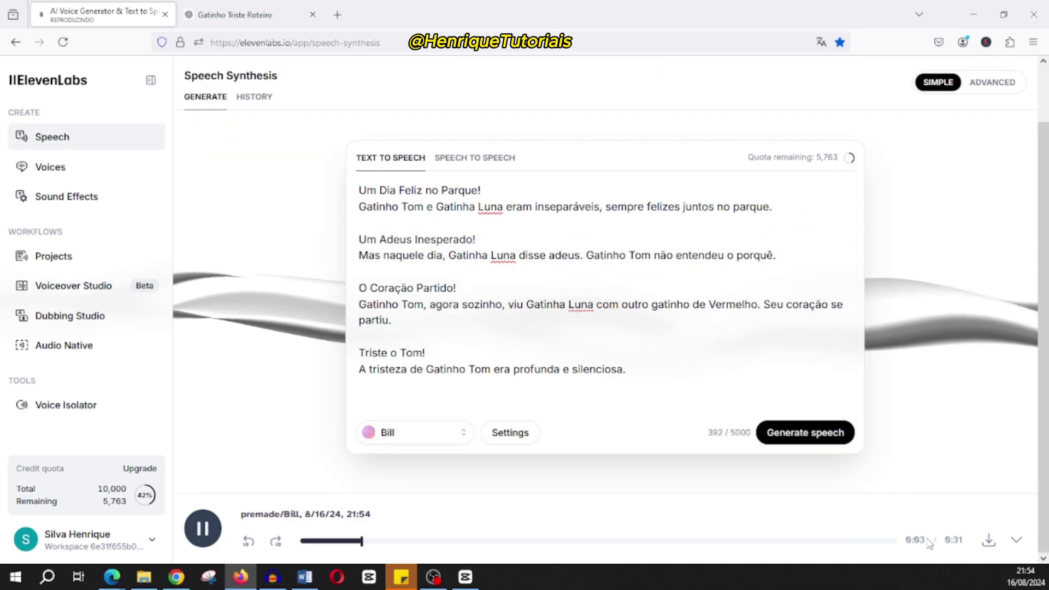
pyautogui.click(207, 533)
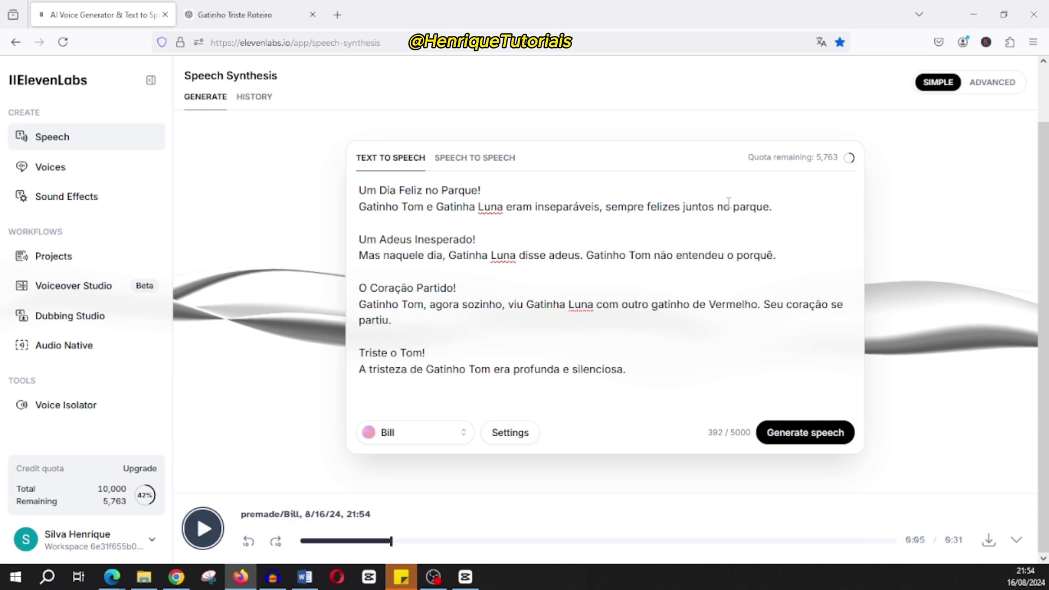
# Step: Return to the empty CapCut project and import all the media files from the Downloads folder
pyautogui.click(973, 15)
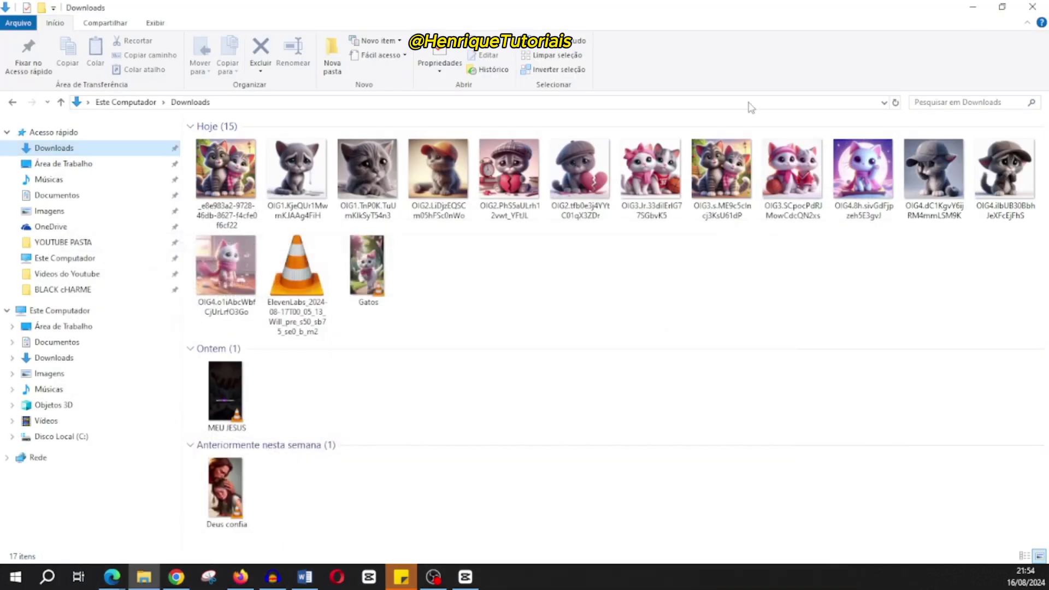
pyautogui.click(464, 577)
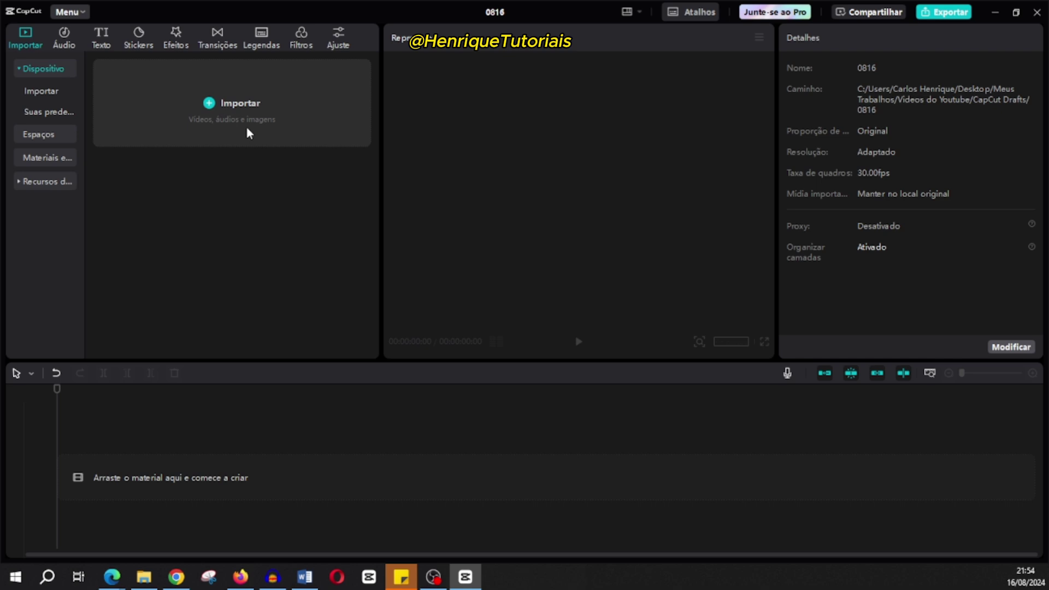
pyautogui.click(195, 141)
pyautogui.click(483, 191)
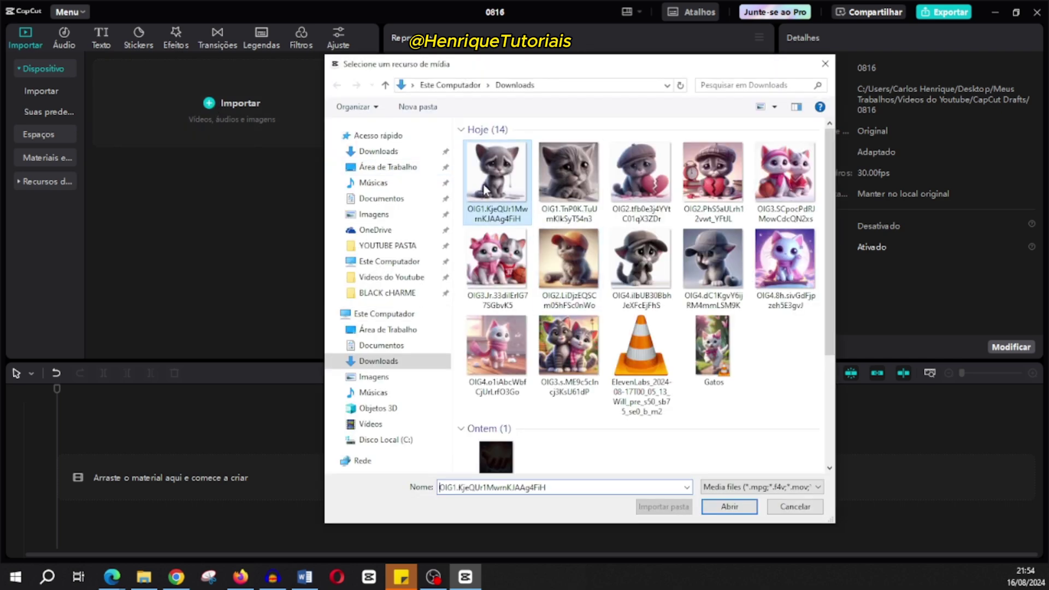
pyautogui.hotkey('ctrl', 'a')
pyautogui.press('Return')
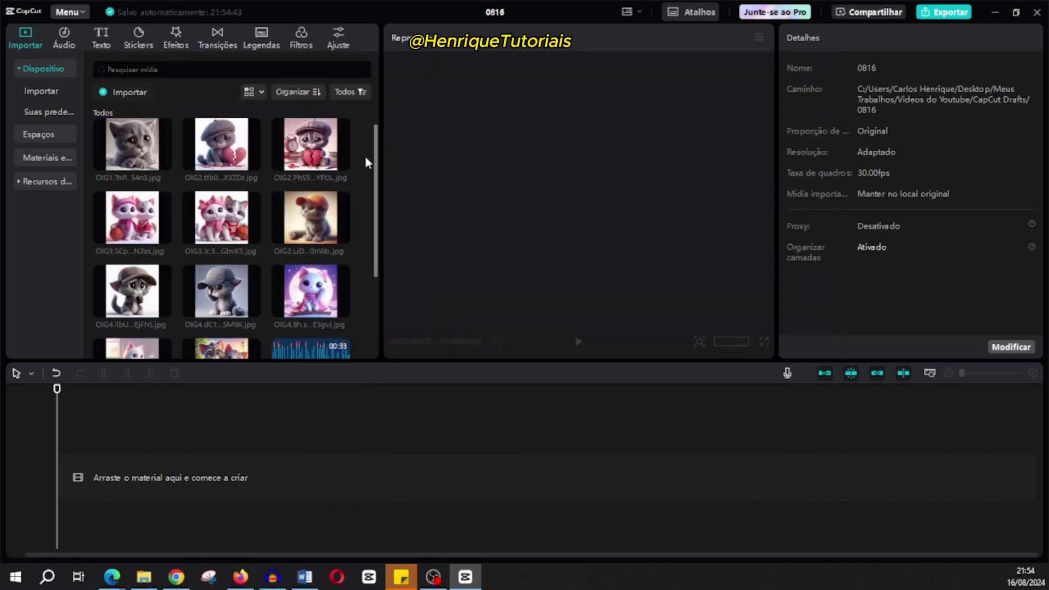
# Step: Place the ElevenLabs narration audio and the image of the two kittens with the pink plaid scarf at the start of the timeline
pyautogui.moveTo(315, 345); pyautogui.dragTo(116, 470)
pyautogui.moveTo(284, 484); pyautogui.dragTo(284, 484)
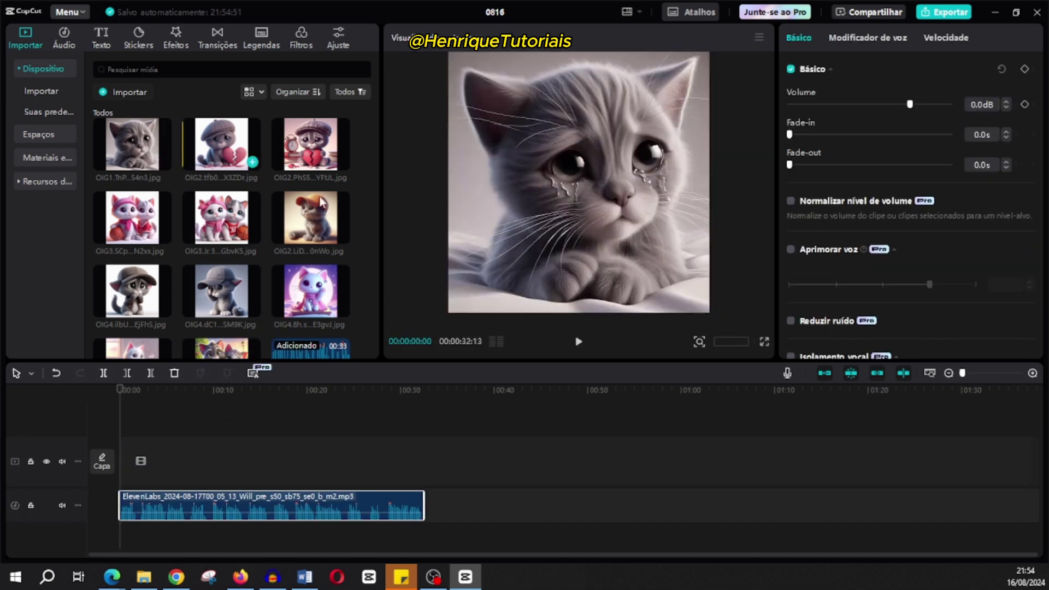
pyautogui.scroll(-3, 344, 251)
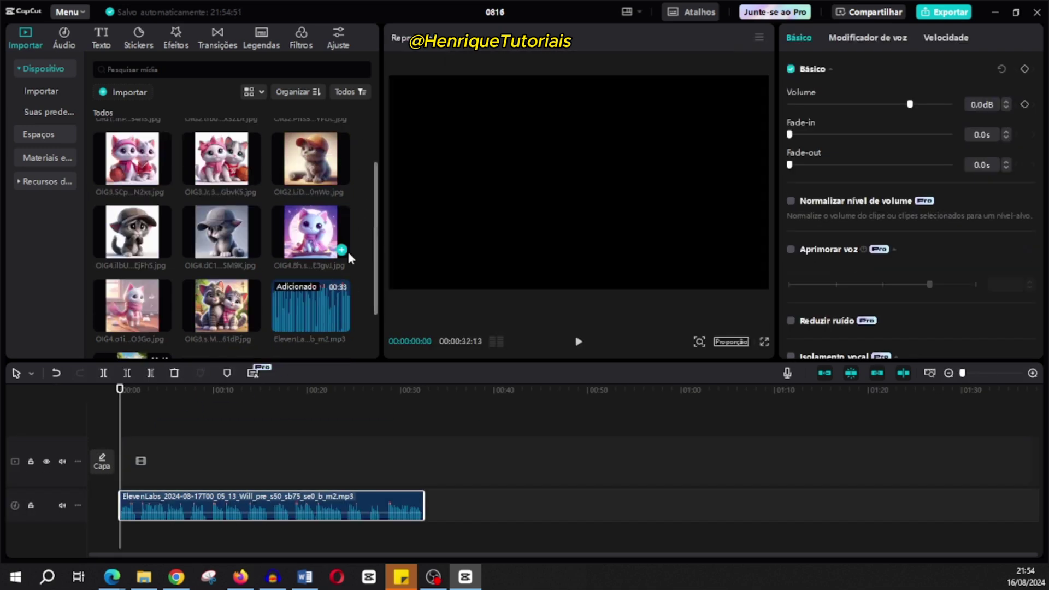
pyautogui.moveTo(221, 238); pyautogui.dragTo(122, 462)
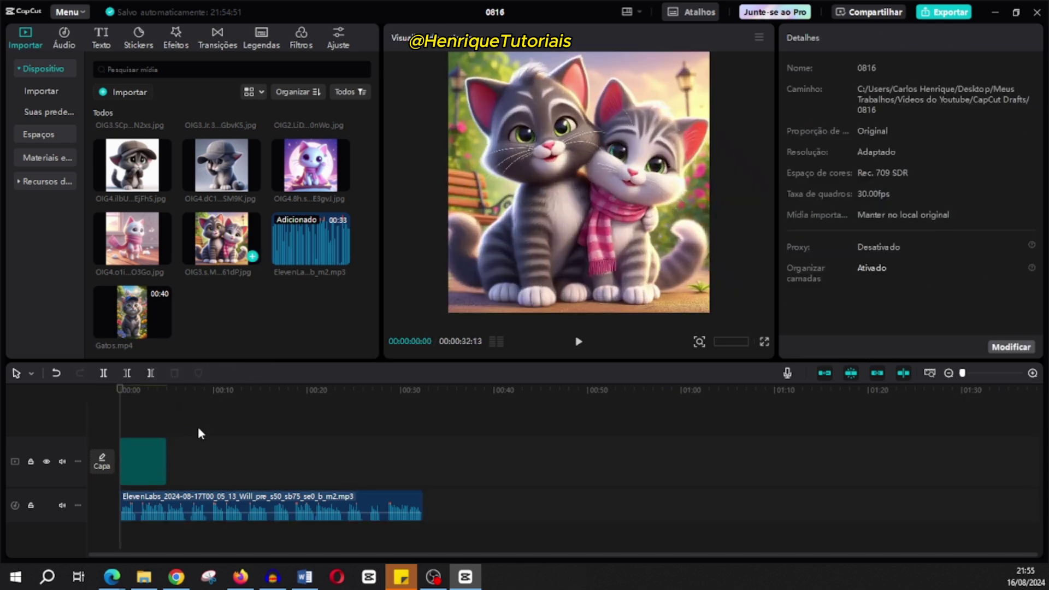
# Step: Set the project's aspect ratio to 9:16
pyautogui.click(730, 341)
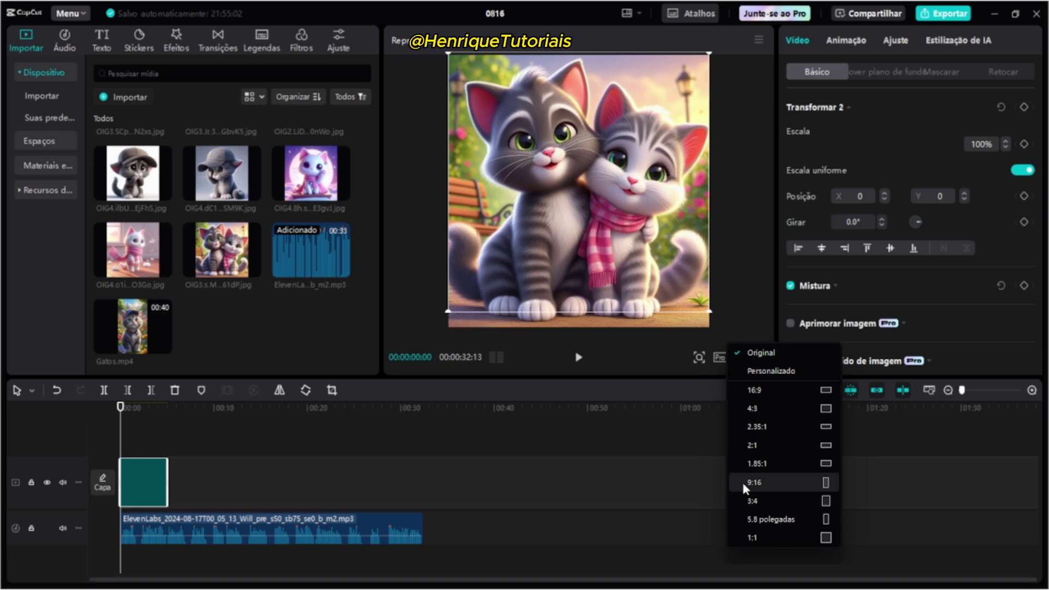
pyautogui.click(743, 483)
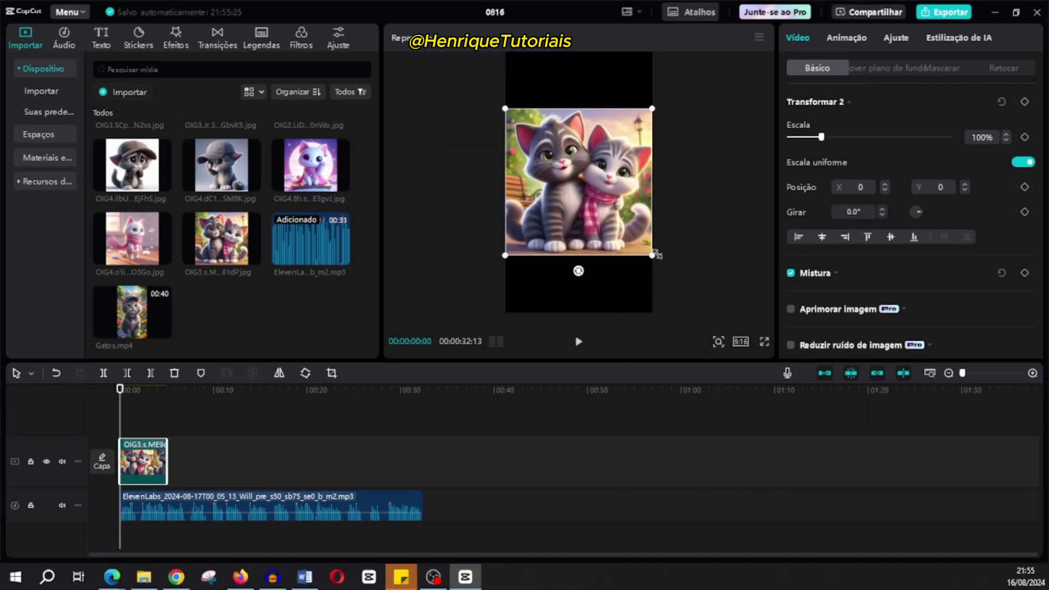
# Step: Scale the first two-kitten image to 192% to fill the vertical frame, and play the narration to find where its scene ends
pyautogui.moveTo(656, 255); pyautogui.dragTo(727, 398)
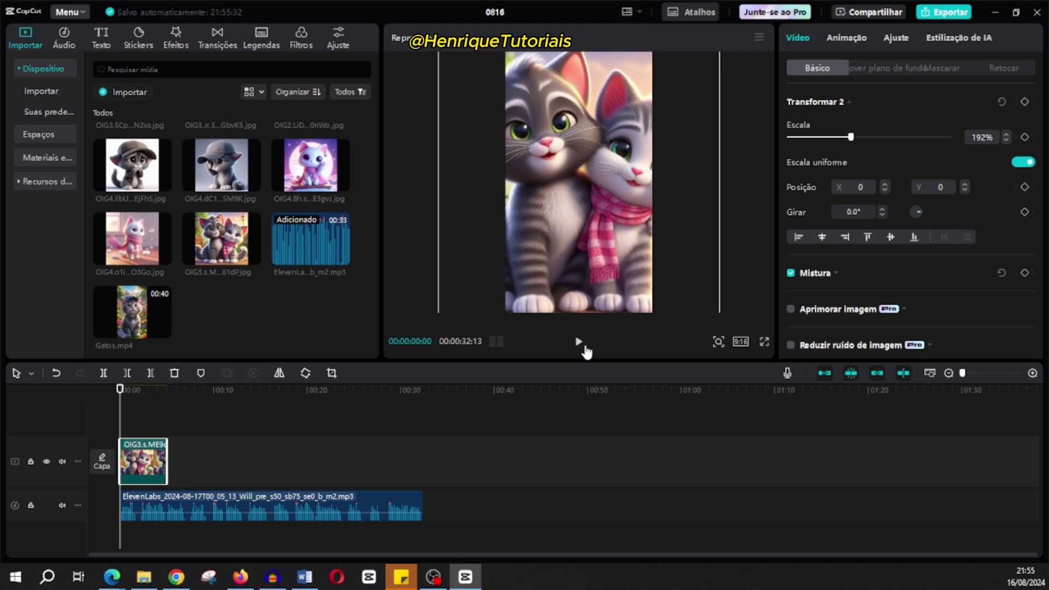
pyautogui.click(580, 343)
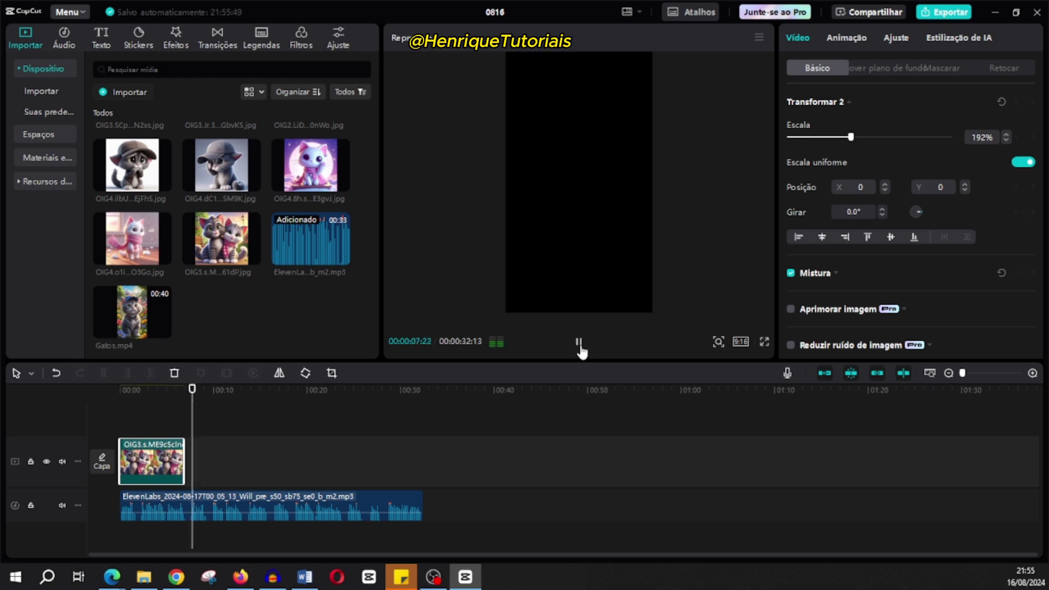
pyautogui.click(580, 343)
# Step: Append the moonlit kitten, the pink-scarf kitten and the remaining images after the first clip, trimming the excess to match the narration
pyautogui.moveTo(310, 164); pyautogui.dragTo(184, 454)
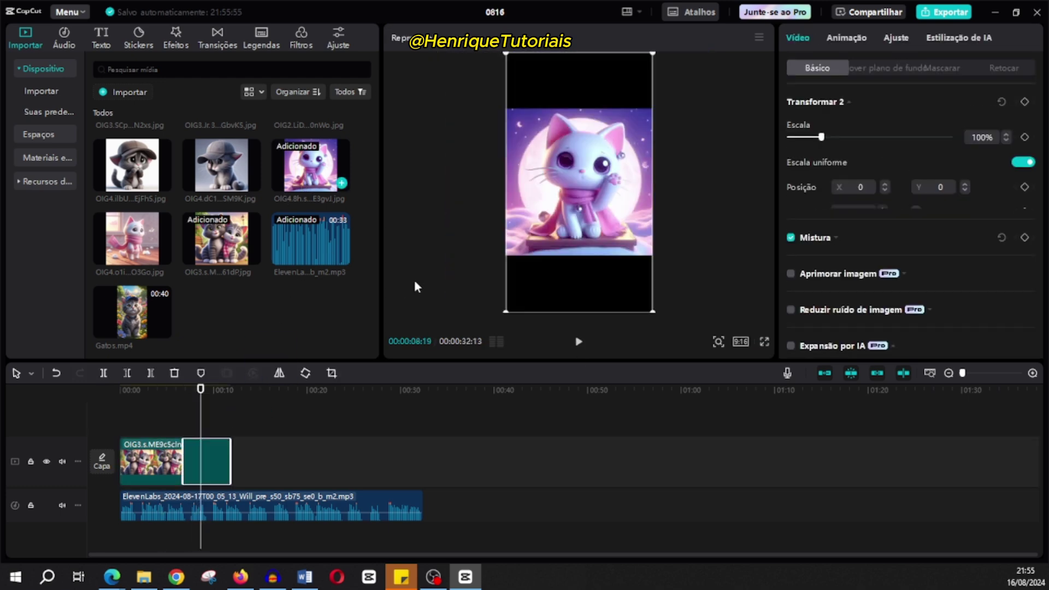
pyautogui.moveTo(131, 239); pyautogui.dragTo(235, 451)
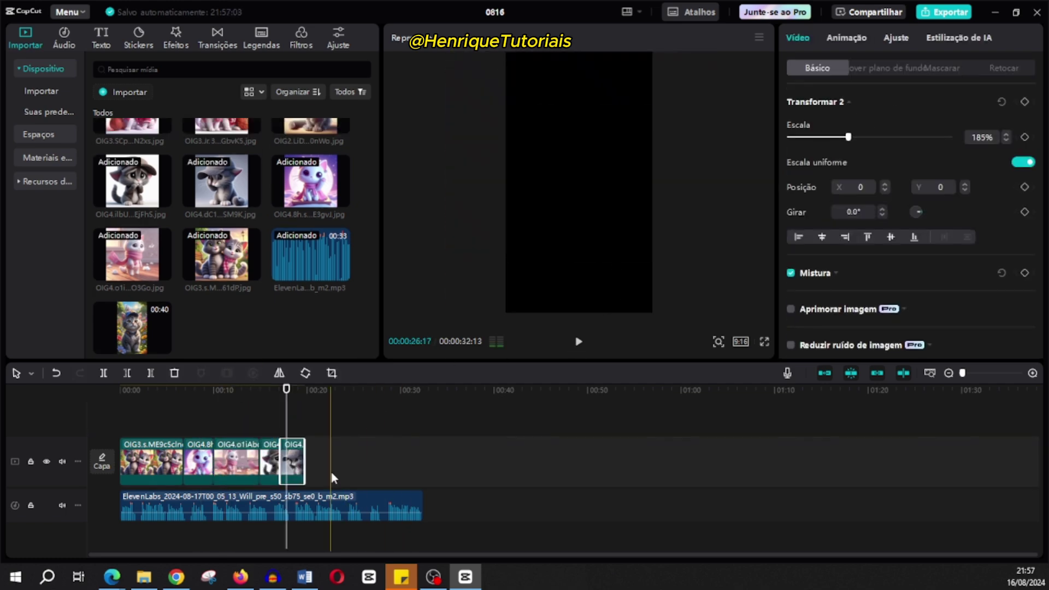
pyautogui.click(291, 473)
pyautogui.press('Delete')
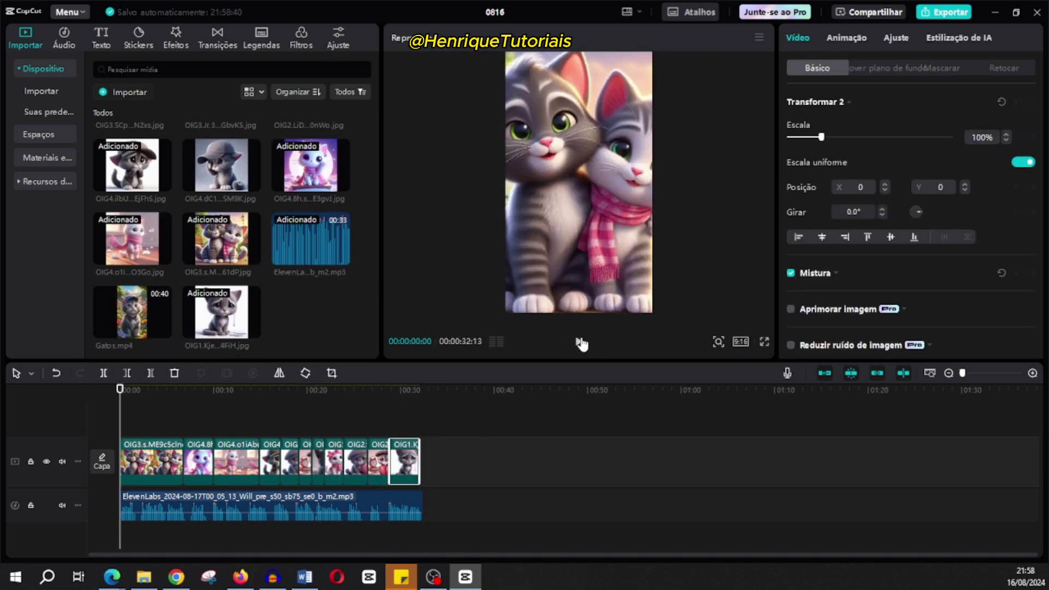
# Step: Play the assembled sequence through and enlarge the final crying kitten image to fill the vertical frame
pyautogui.click(581, 343)
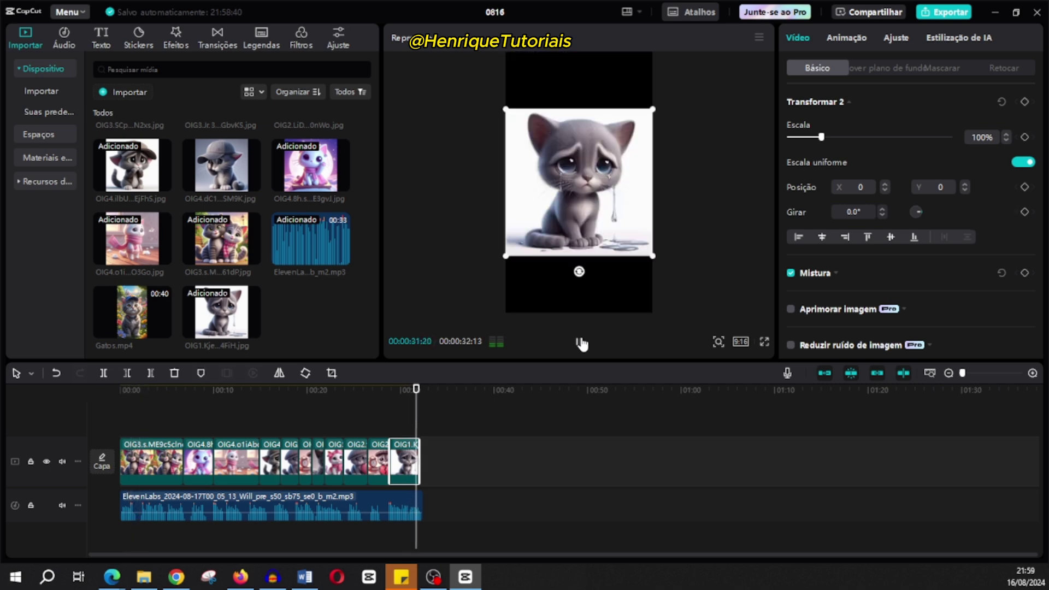
pyautogui.click(390, 389)
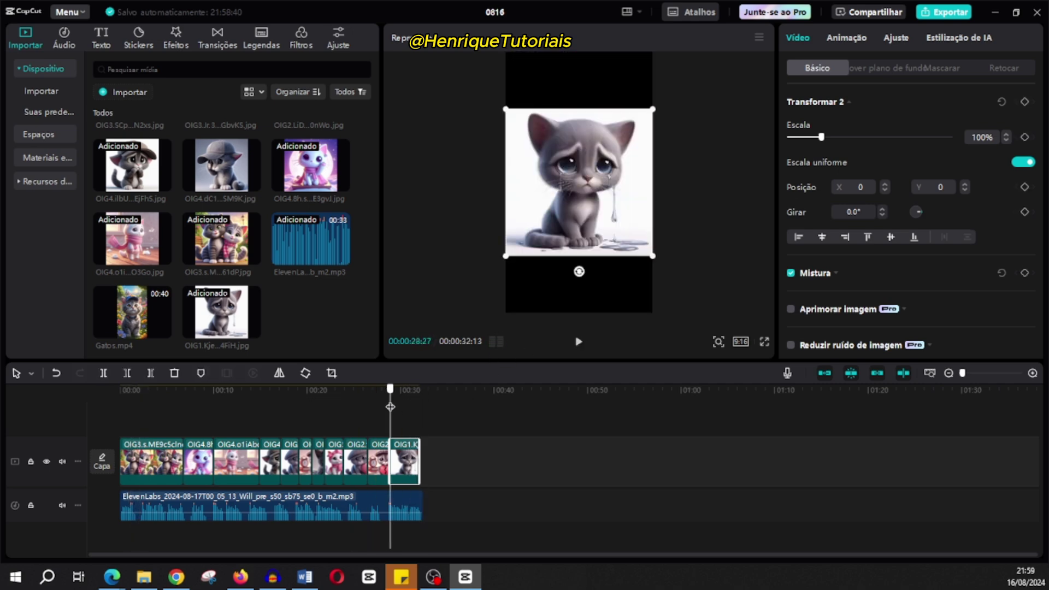
pyautogui.moveTo(654, 261); pyautogui.dragTo(674, 377)
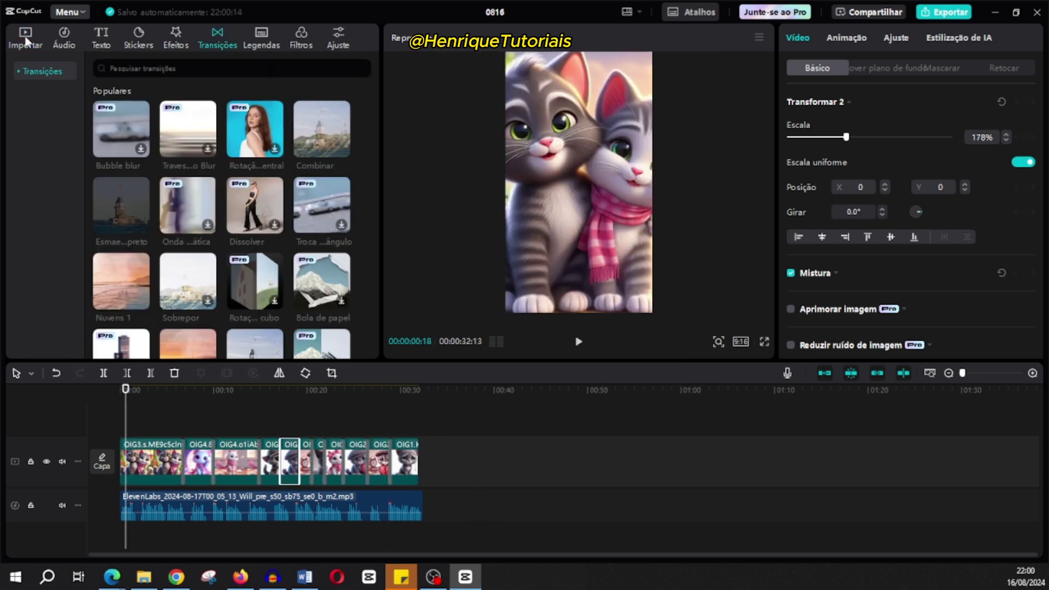
# Step: Import the music file Summer Somewhere In Cuba - Cumbia Deli.mp3 and place it beneath the narration from the start of the timeline
pyautogui.click(25, 38)
pyautogui.click(124, 95)
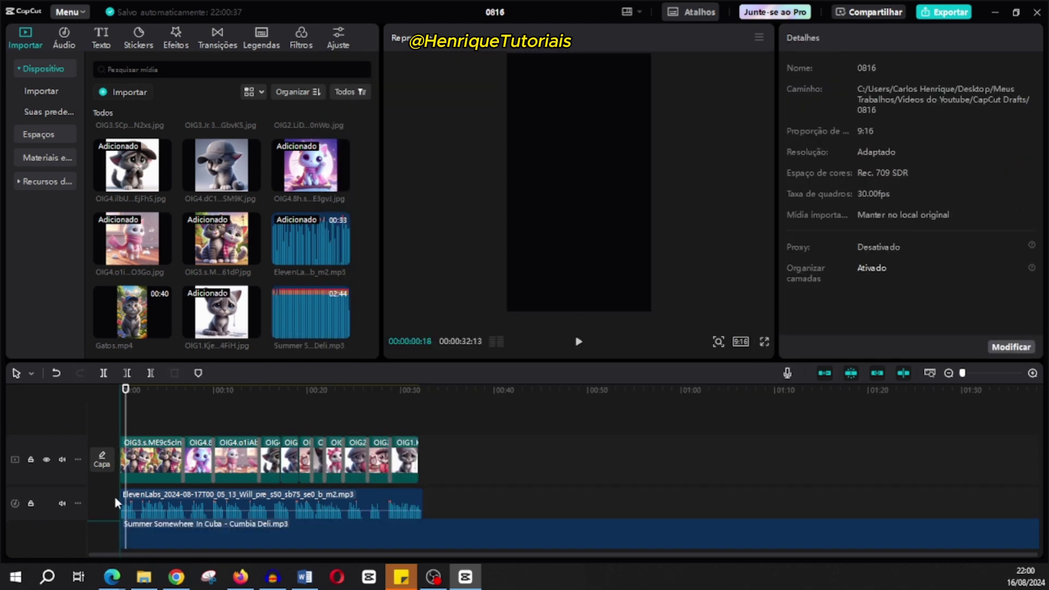
pyautogui.click(124, 538)
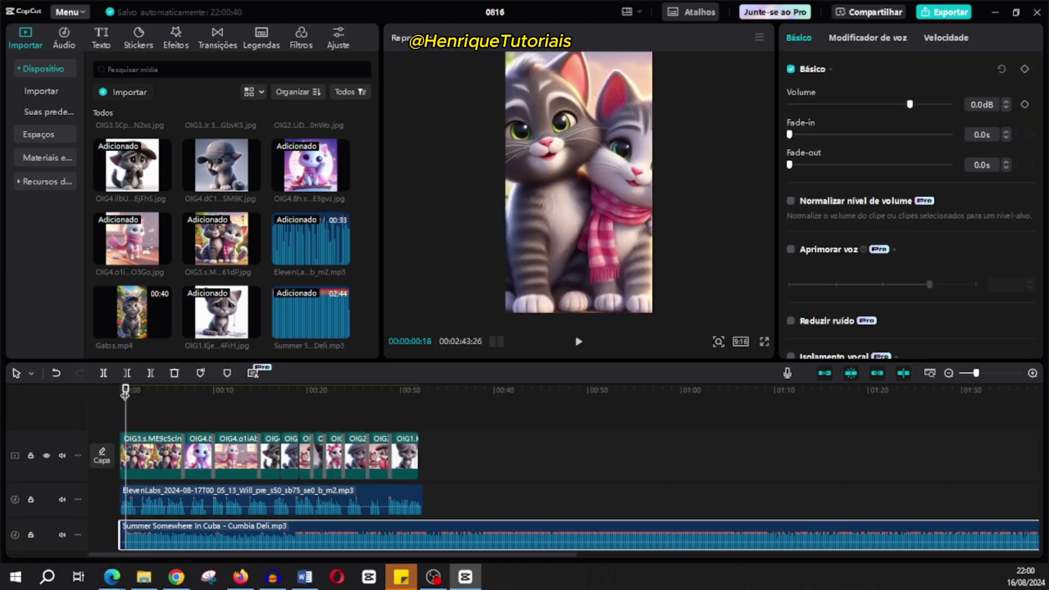
# Step: Split the background music at the end of the last image and delete the excess part
pyautogui.moveTo(133, 397); pyautogui.dragTo(419, 394)
pyautogui.hotkey('ctrl', 'b')
pyautogui.press('Delete')
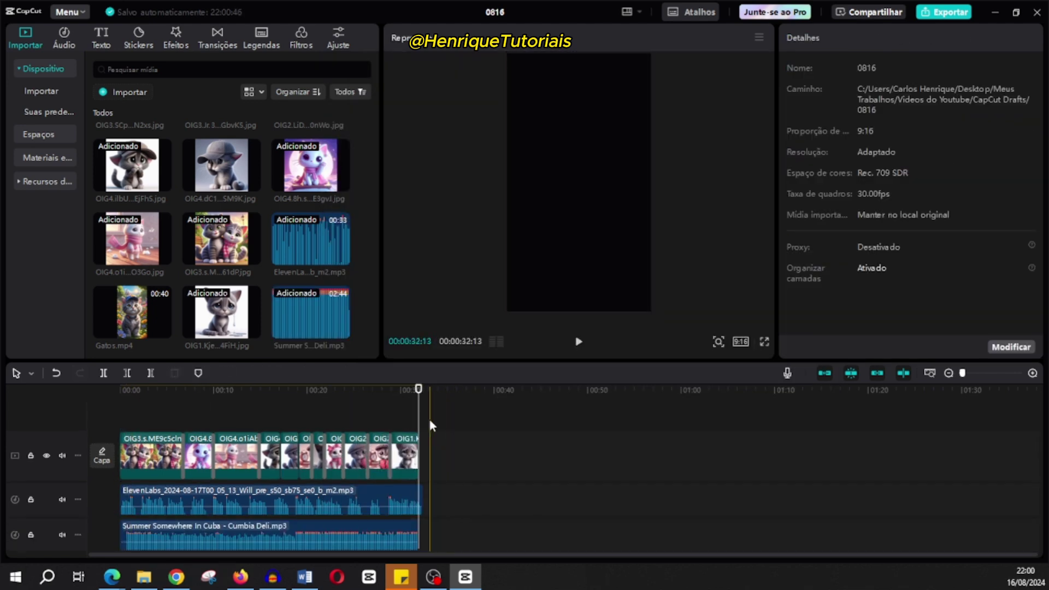
# Step: Lower the background music's volume to about -33.6 dB and preview the video in full screen
pyautogui.click(214, 536)
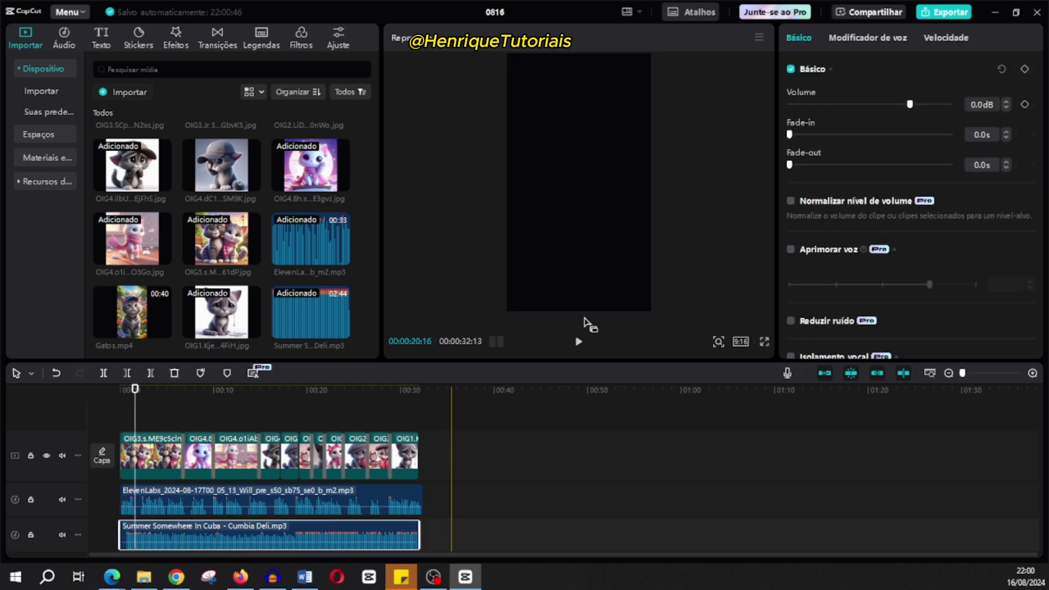
pyautogui.moveTo(910, 103); pyautogui.dragTo(838, 116)
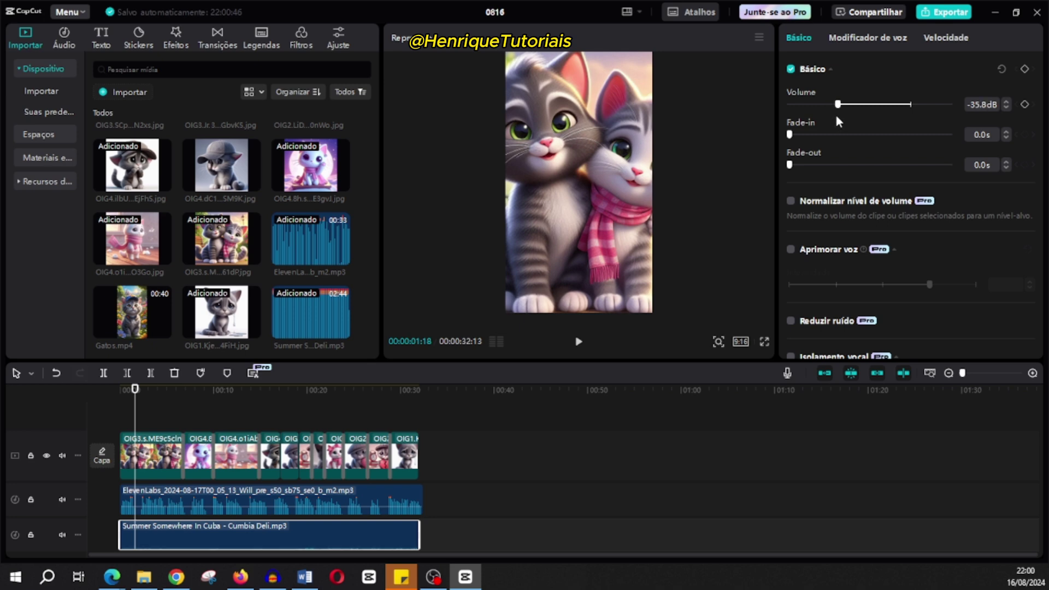
pyautogui.click(578, 341)
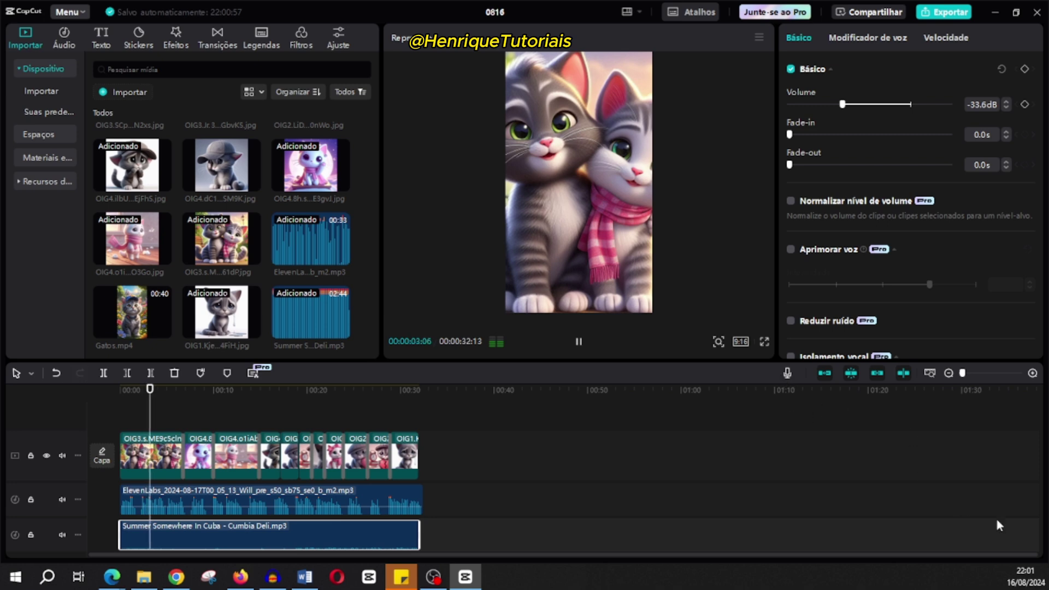
pyautogui.click(765, 341)
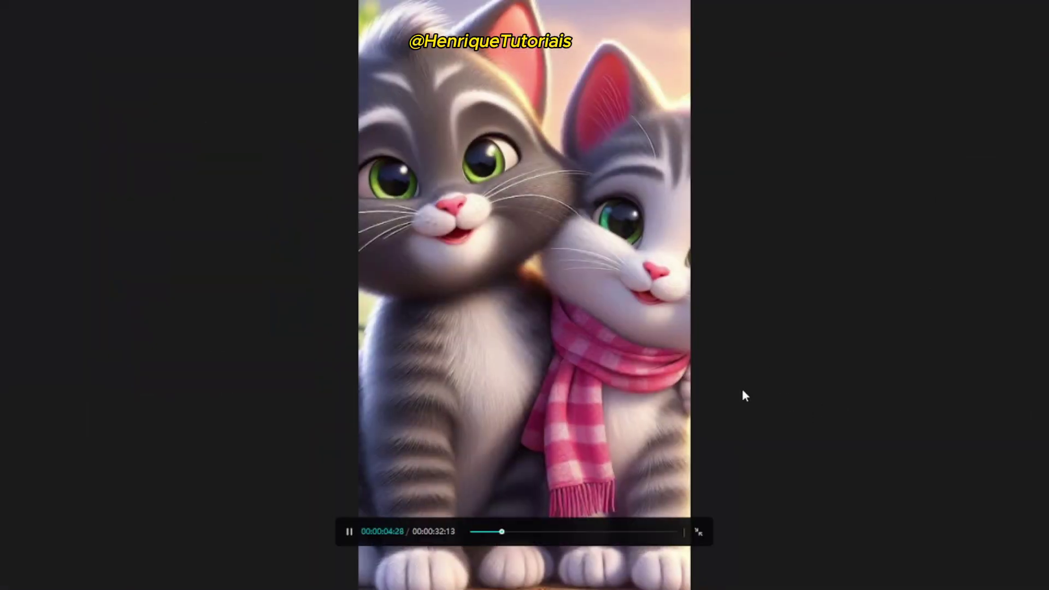